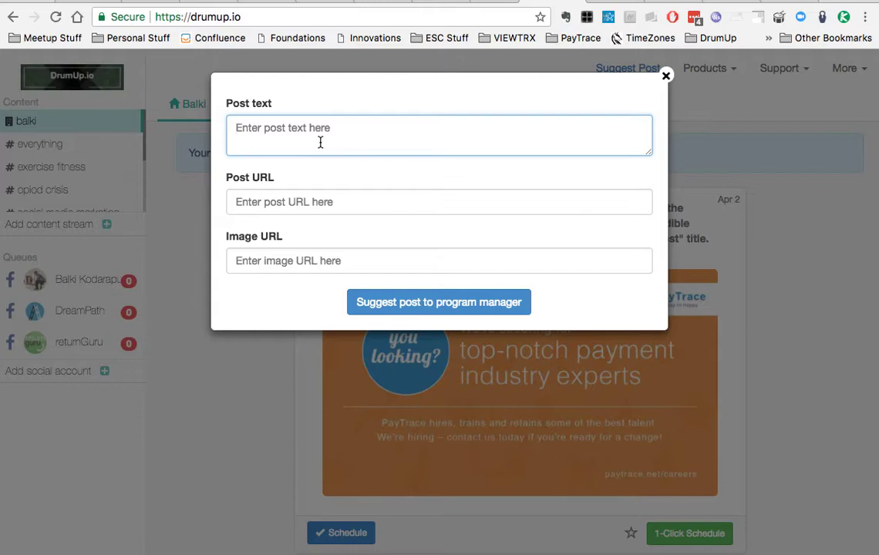
# Step: Enter the suggested post's text "Drumup.io is hiring an intern! Awesome place to work with great perks from day#1"
pyautogui.write('Drumup.io is hiring an intern')
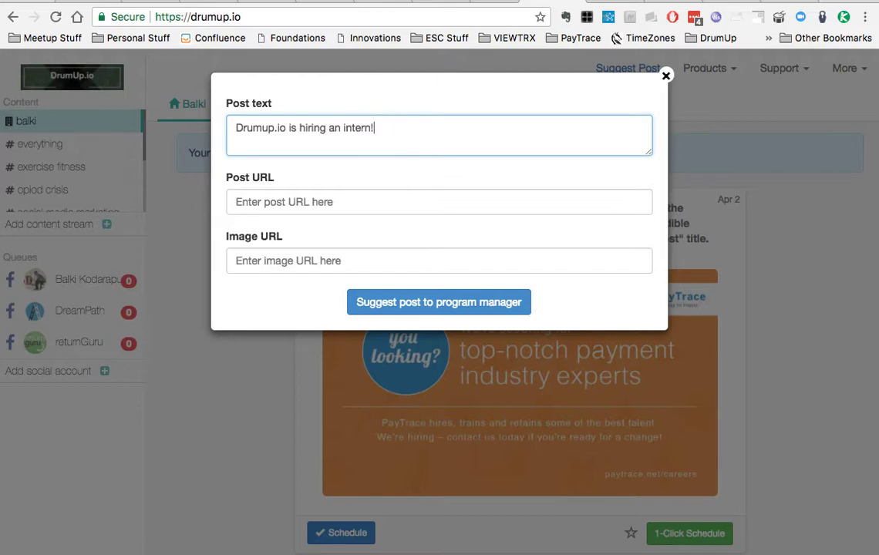
pyautogui.write('!  Awesome place to w')
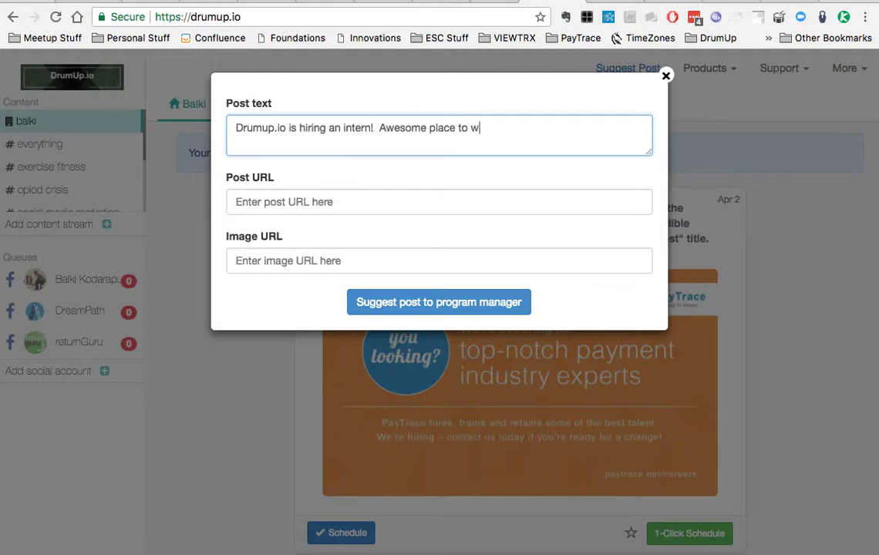
pyautogui.write('ork with great perks from day#1')
pyautogui.click(439, 201)
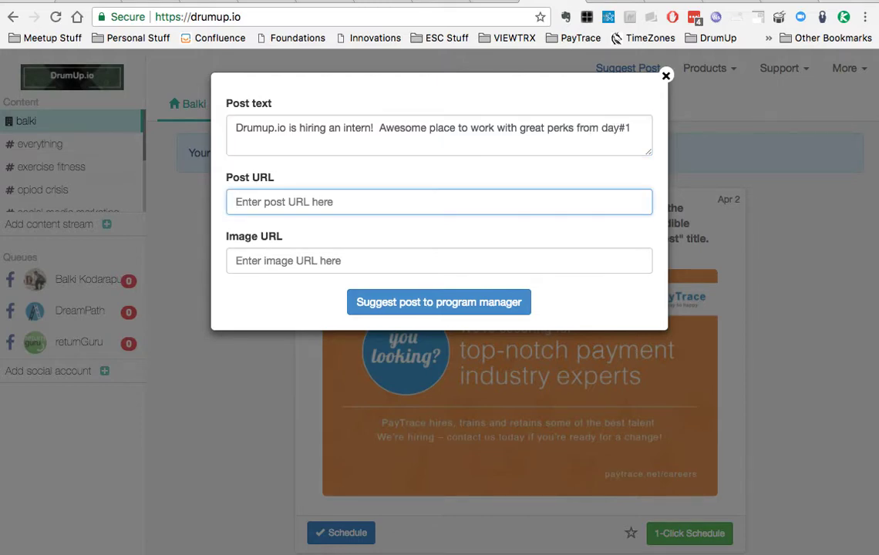
pyautogui.write('http://www.d')
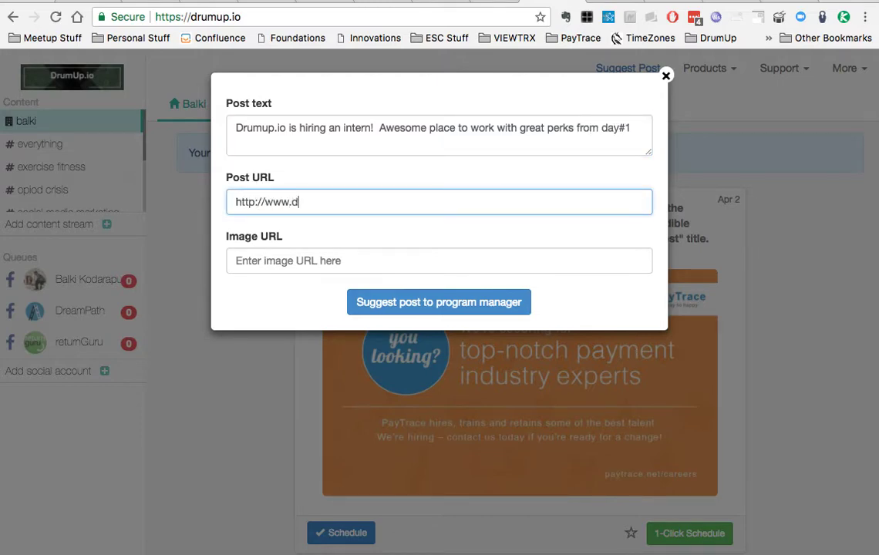
pyautogui.write('rumup.io/careers')
pyautogui.press('BackSpace')
pyautogui.press('BackSpace')
pyautogui.press('BackSpace')
pyautogui.press('BackSpace')
pyautogui.press('BackSpace')
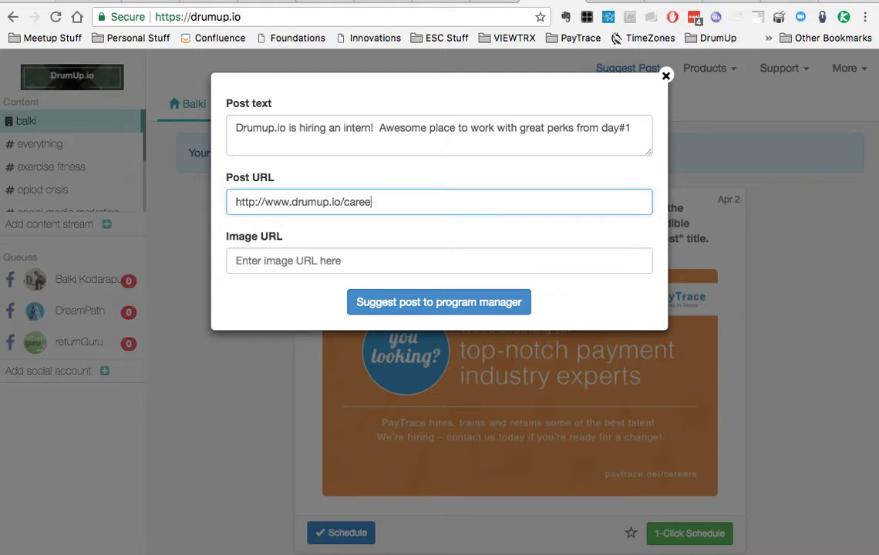
pyautogui.write('pricing')
pyautogui.press('Tab')
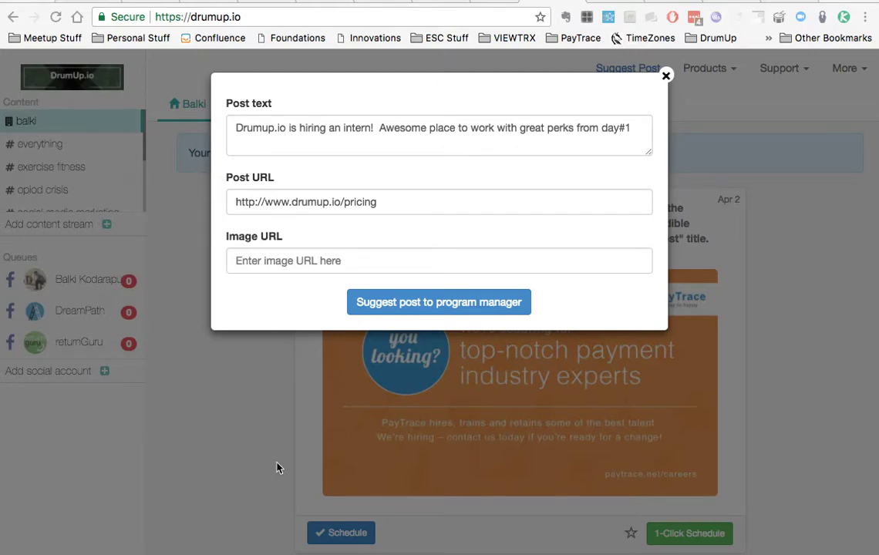
pyautogui.click(320, 261)
pyautogui.write('https://s3-us-west-2.amazonaws.com/aso1/img/drumup_promo.jpg')
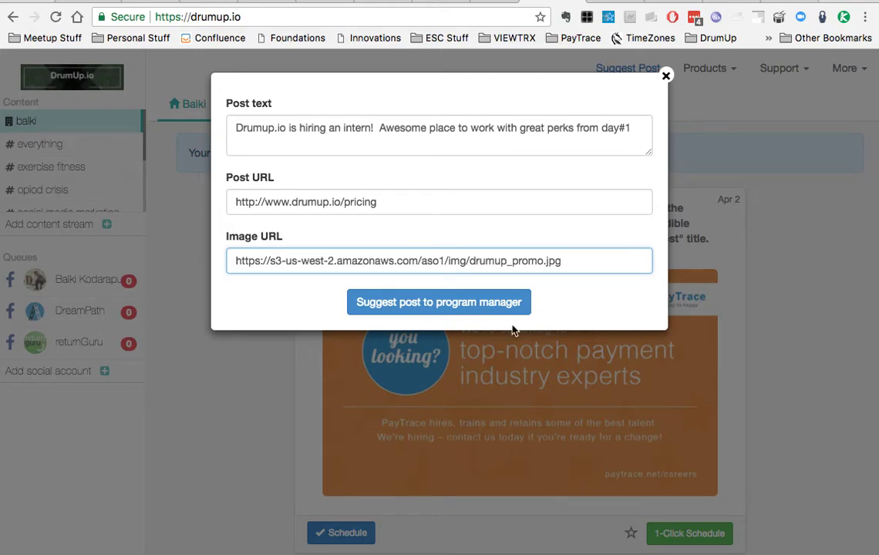
pyautogui.click(486, 302)
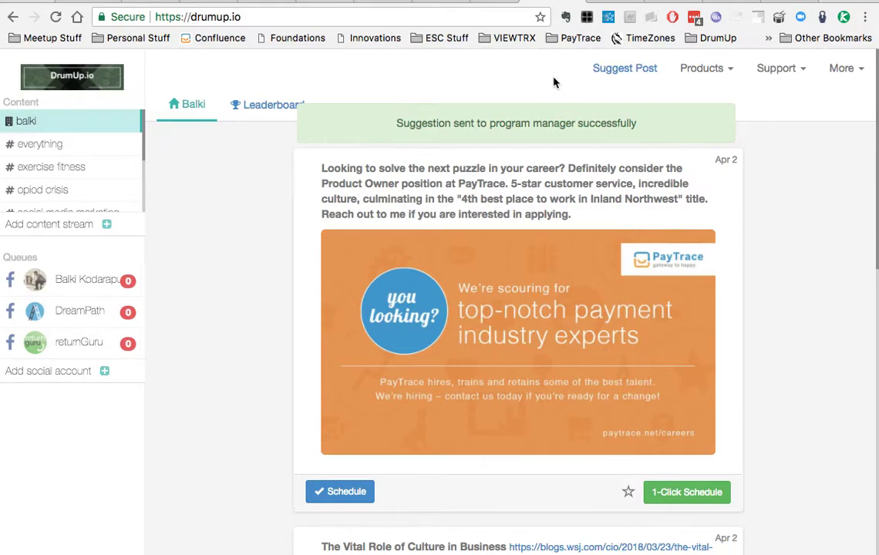
# Step: Switch to Outlook Mail, open the post suggestion email from DrumUp in its own window and review the suggested content
pyautogui.click(597, 5)
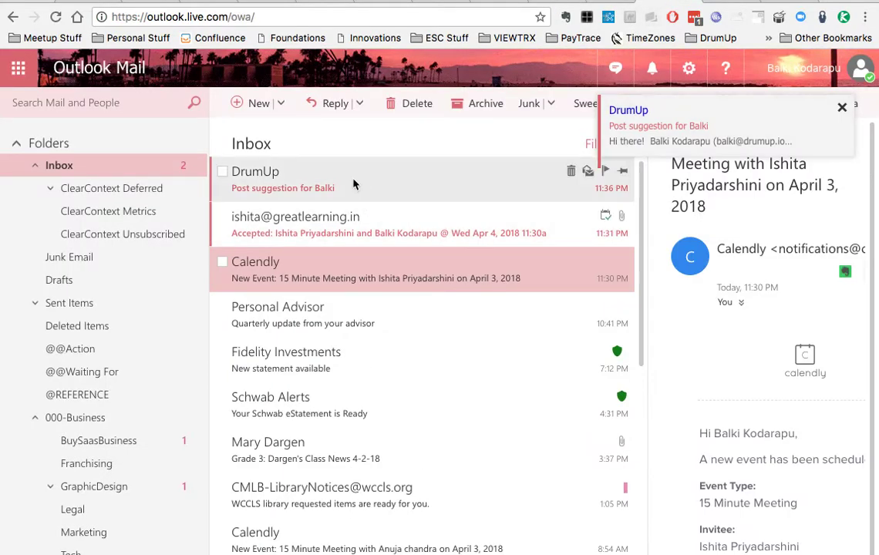
pyautogui.doubleClick(353, 183)
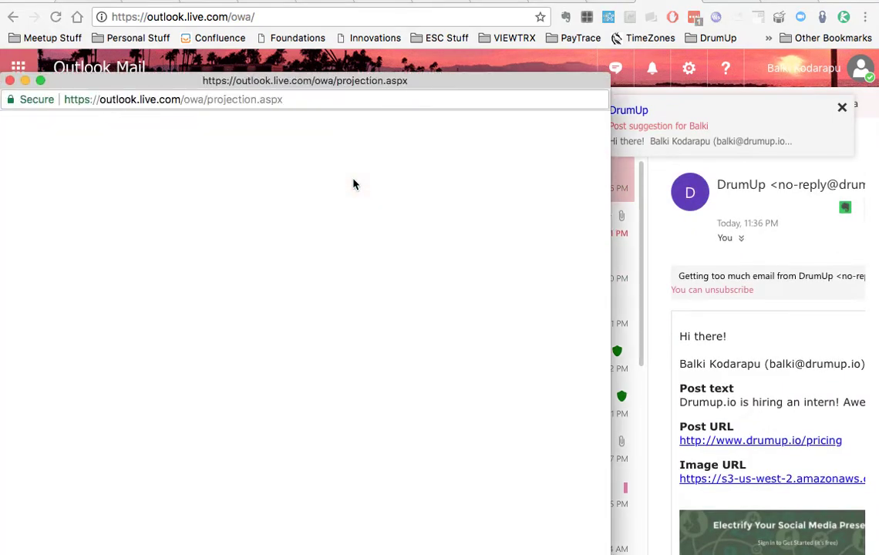
pyautogui.moveTo(322, 81); pyautogui.dragTo(481, 71)
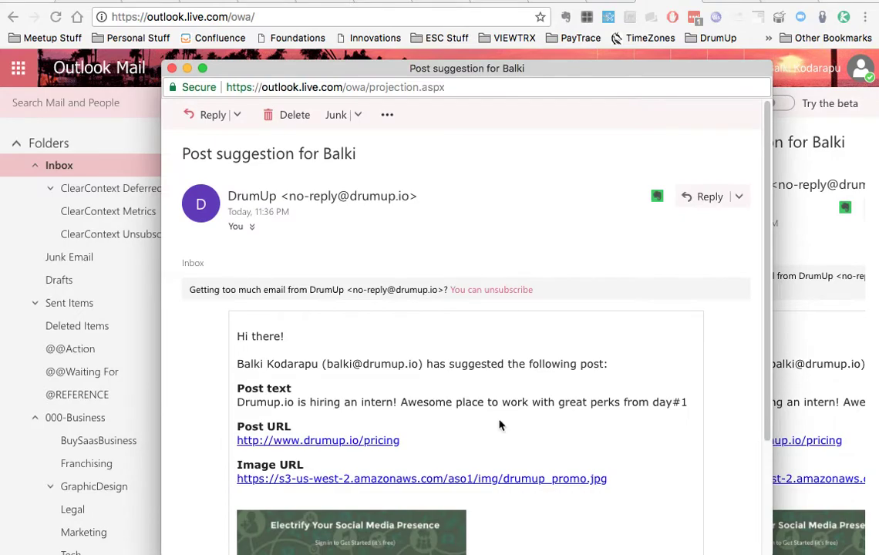
pyautogui.scroll(-2, 500, 424)
pyautogui.scroll(-2, 504, 457)
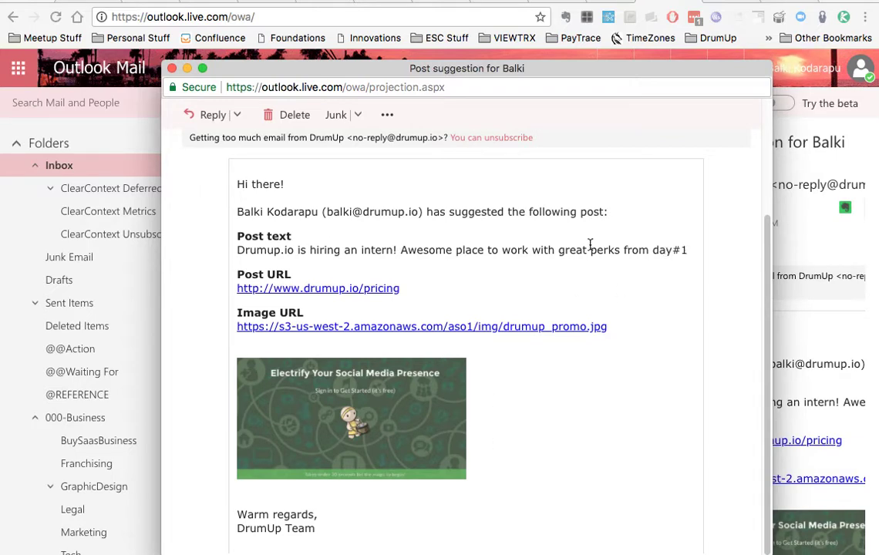
# Step: Copy the suggested post text from the email and paste it into a new post in the program manager's DrumUp dashboard
pyautogui.moveTo(689, 253); pyautogui.dragTo(235, 252)
pyautogui.press('super+c')
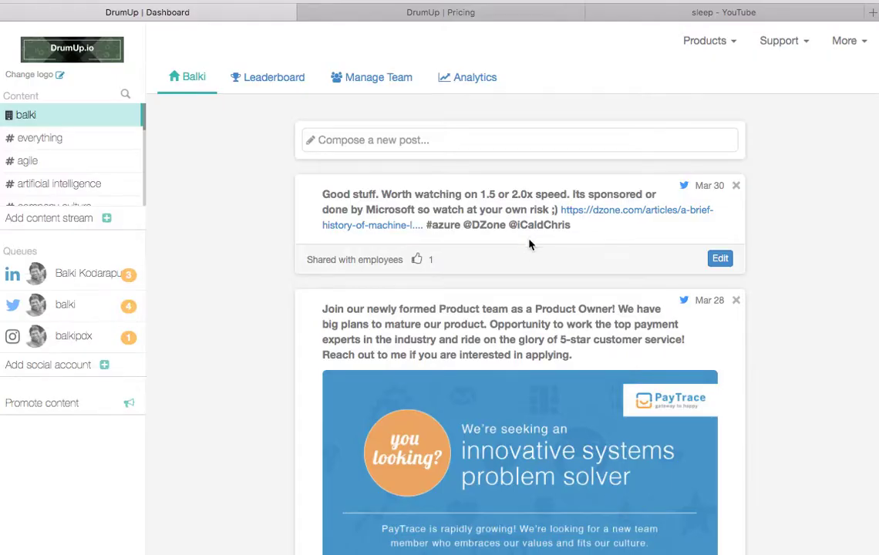
pyautogui.scroll(-15, 814, 500)
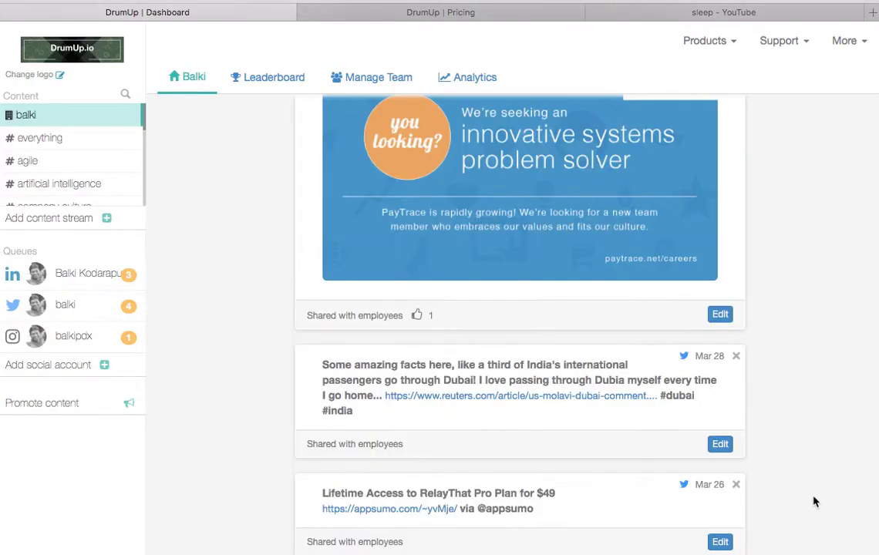
pyautogui.scroll(-3, 814, 502)
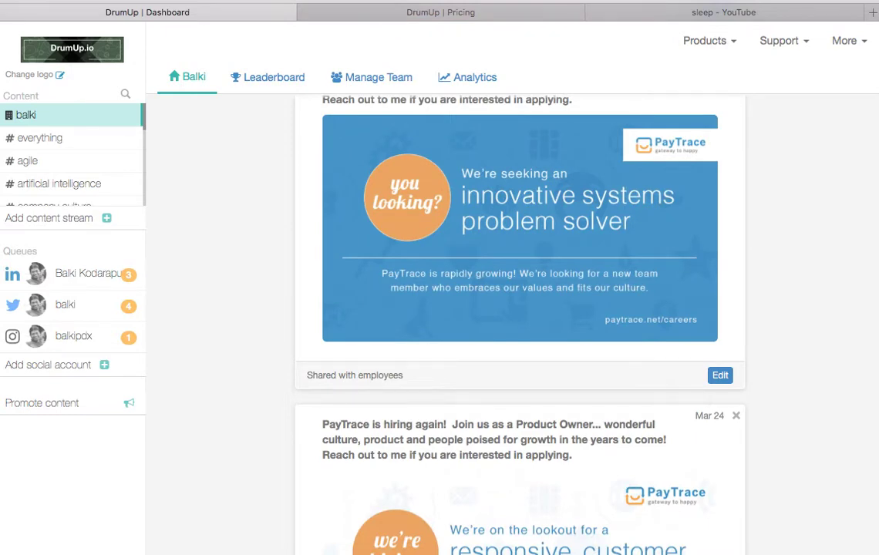
pyautogui.click(592, 242)
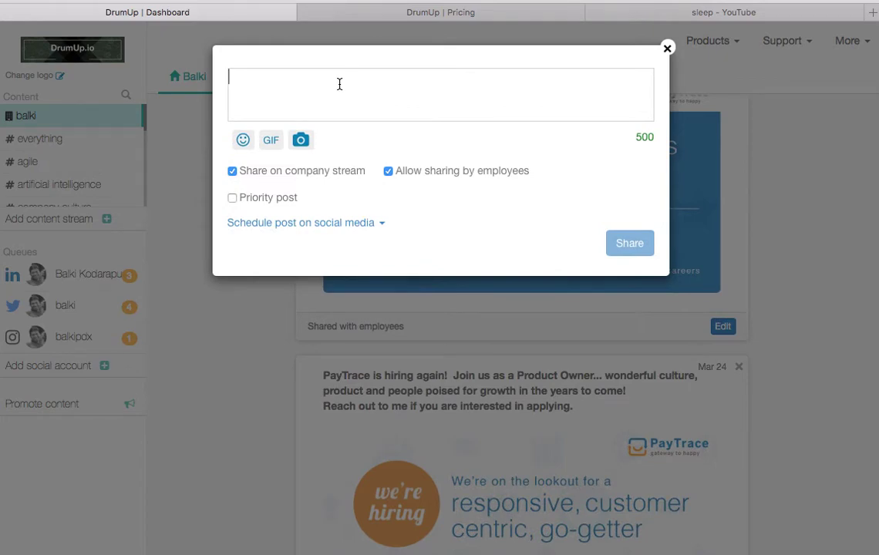
pyautogui.press('super+v')
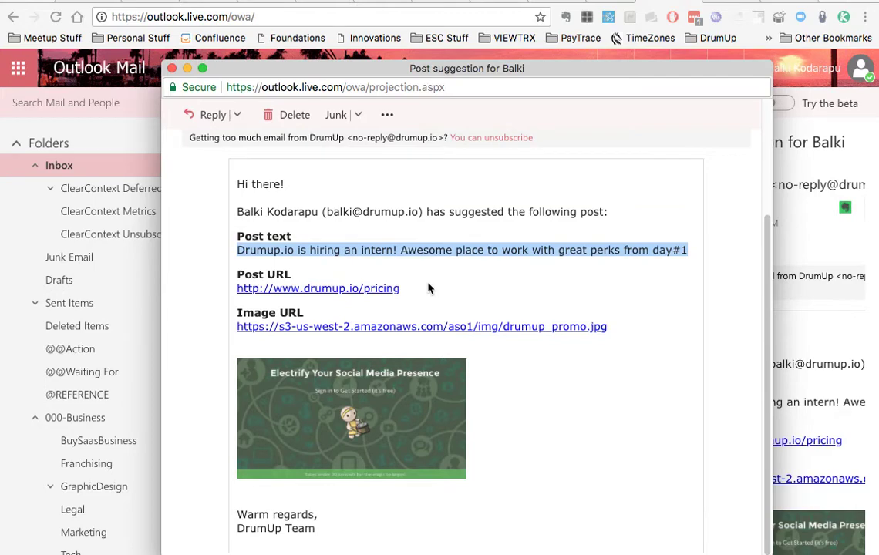
pyautogui.moveTo(408, 294); pyautogui.dragTo(235, 288)
pyautogui.press('super+c')
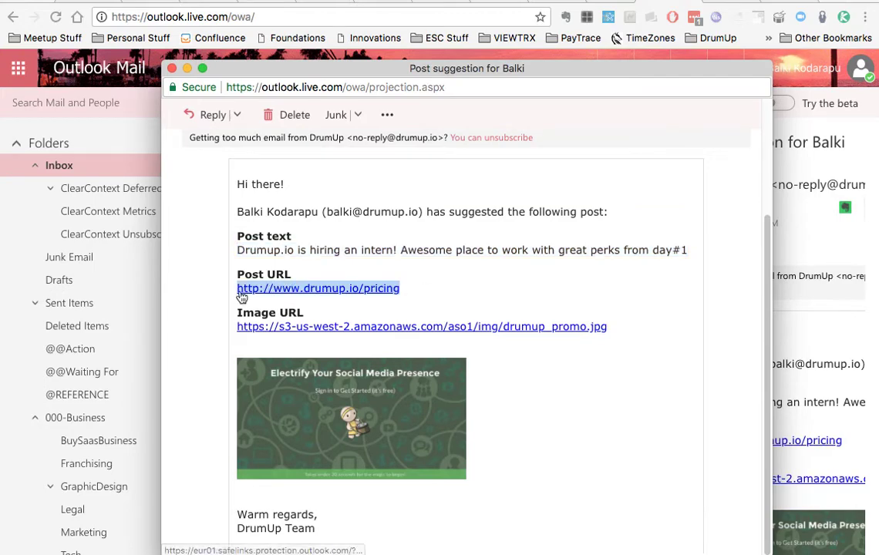
pyautogui.press('super+Tab')
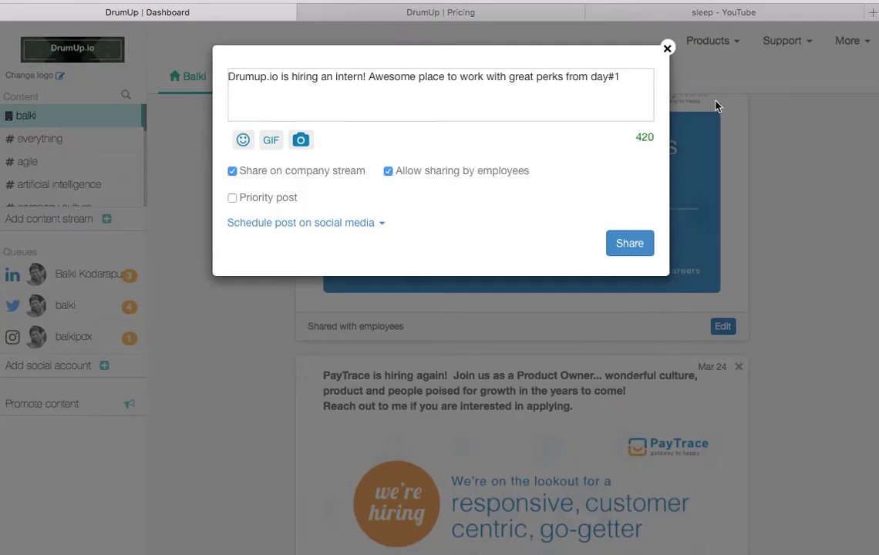
pyautogui.press('super+v')
# Step: Save the promo image from the Outlook email to Downloads as the JPEG drumup_promo and close the email window
pyautogui.click(299, 139)
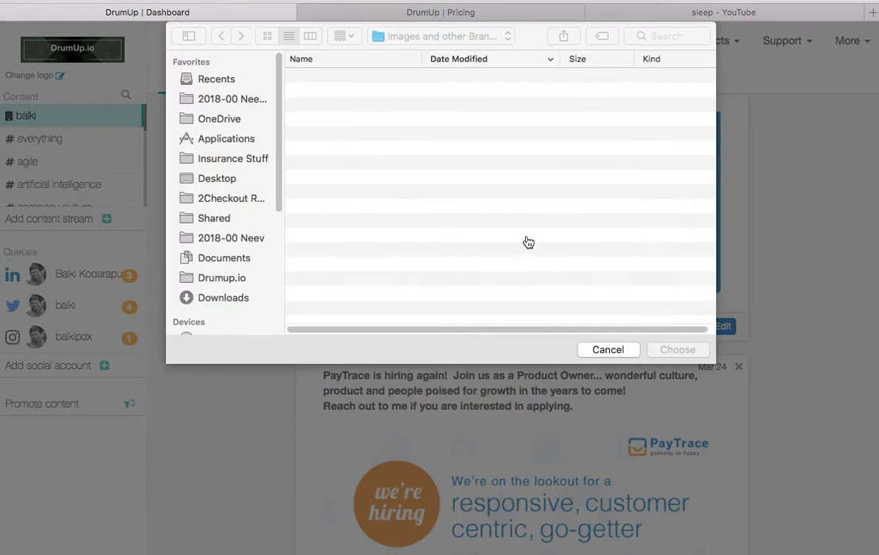
pyautogui.click(608, 349)
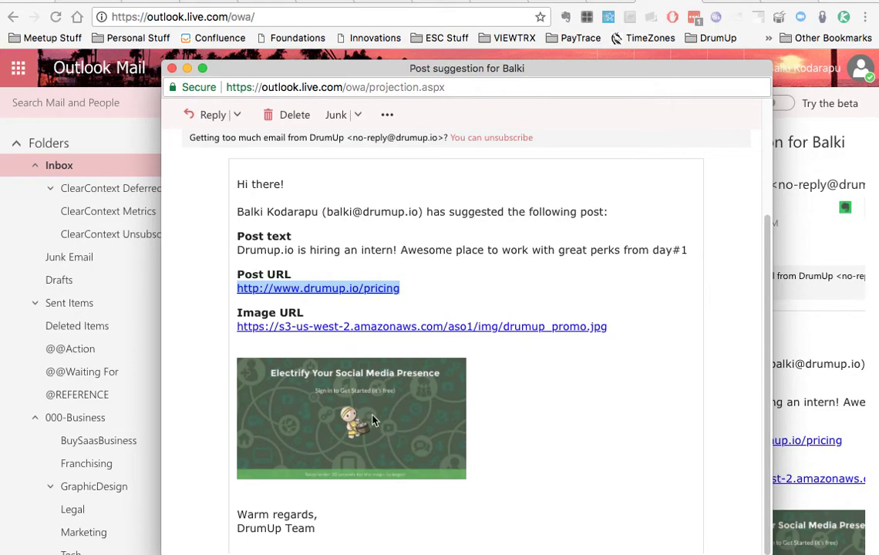
pyautogui.rightClick(378, 423)
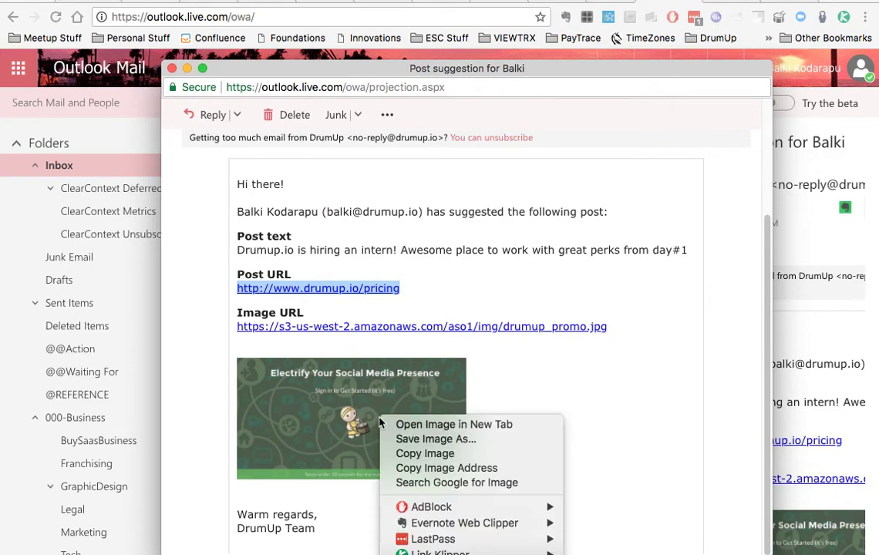
pyautogui.click(427, 440)
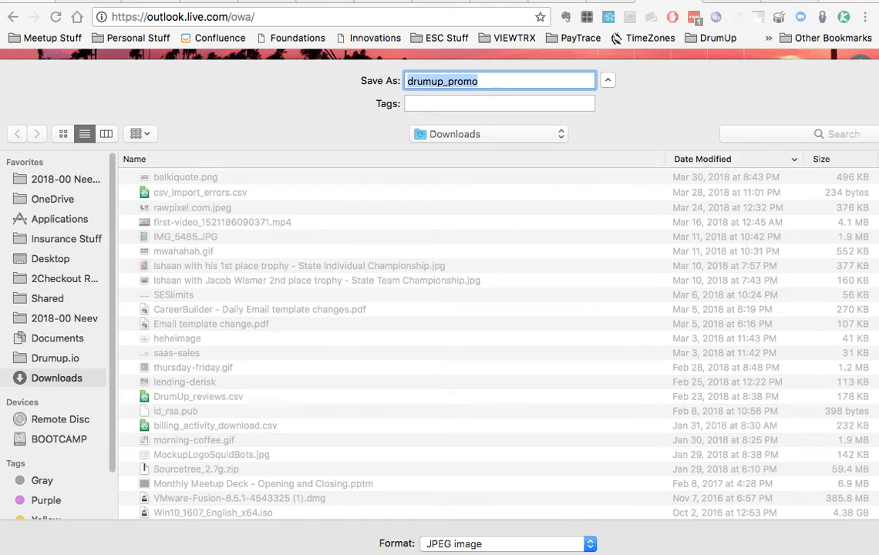
pyautogui.press('Return')
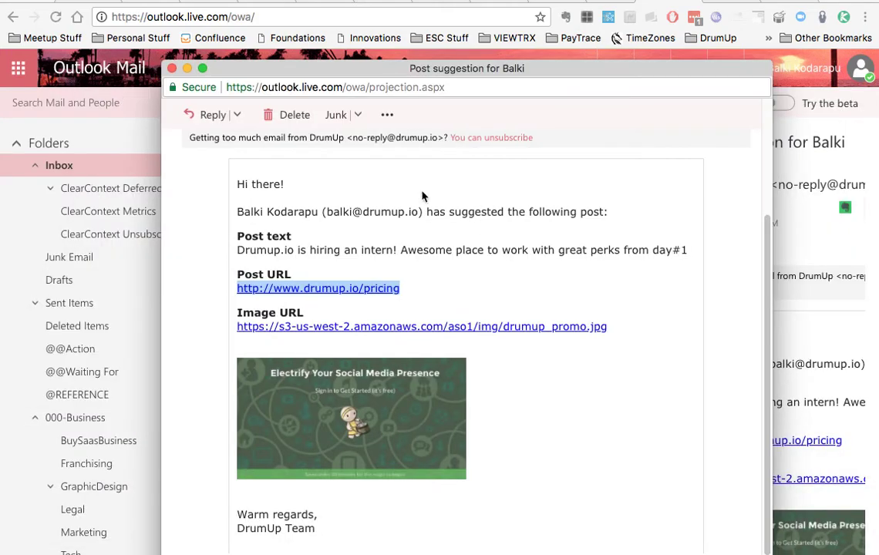
pyautogui.click(171, 68)
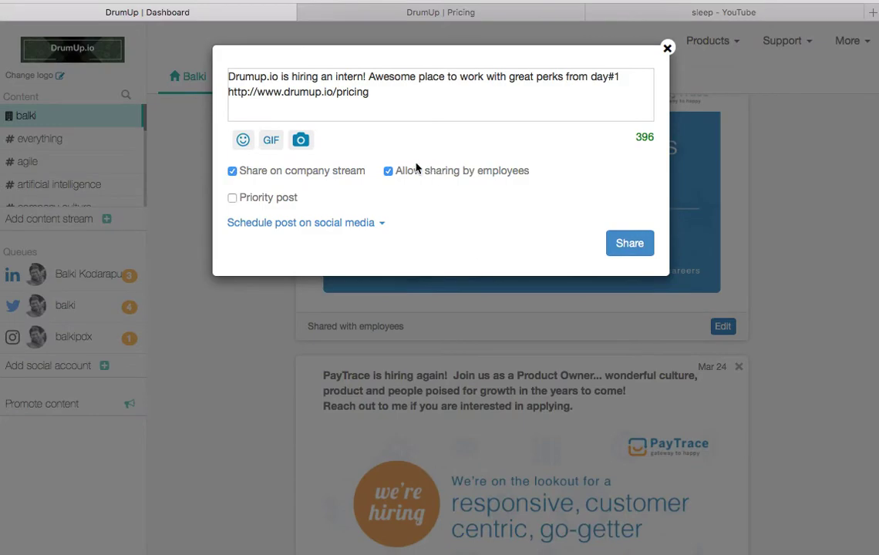
# Step: Attach the drumup_promo image from Downloads to the DrumUp post and share it on the company stream with employee sharing allowed
pyautogui.click(300, 140)
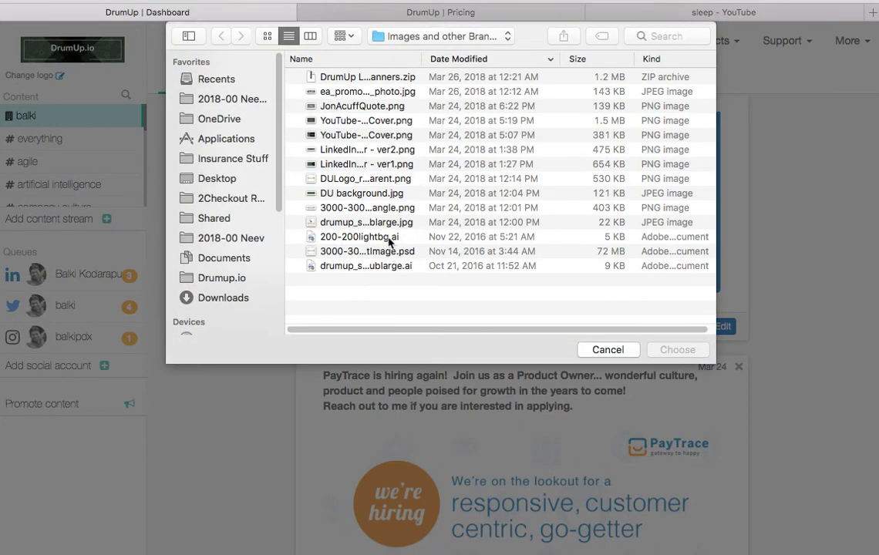
pyautogui.click(238, 302)
pyautogui.doubleClick(392, 80)
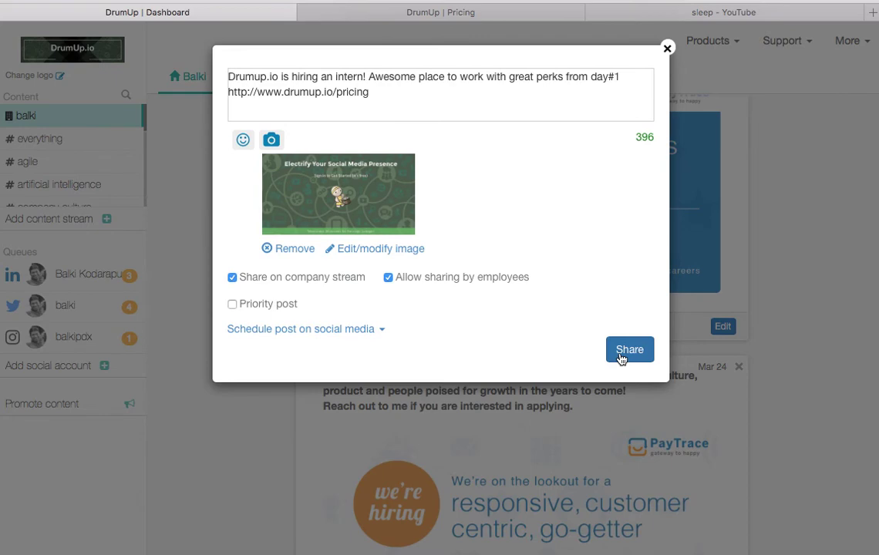
pyautogui.click(339, 329)
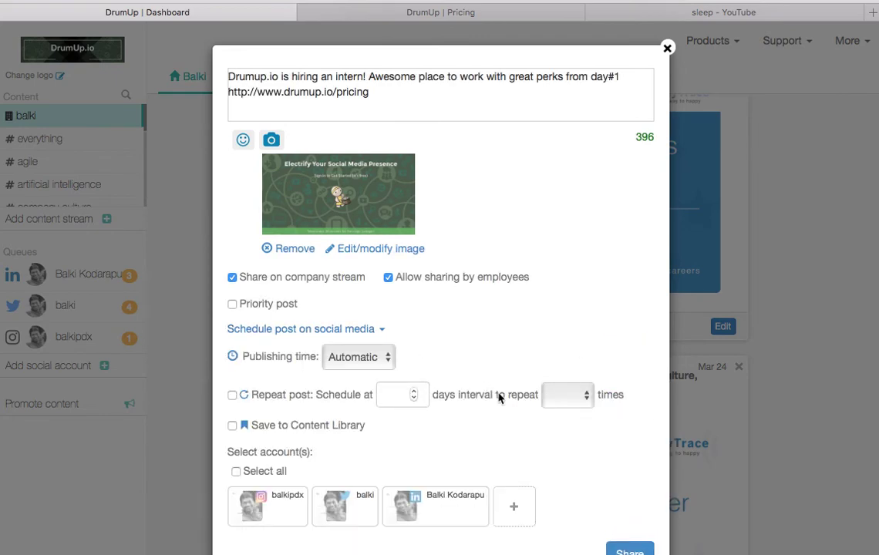
pyautogui.click(639, 550)
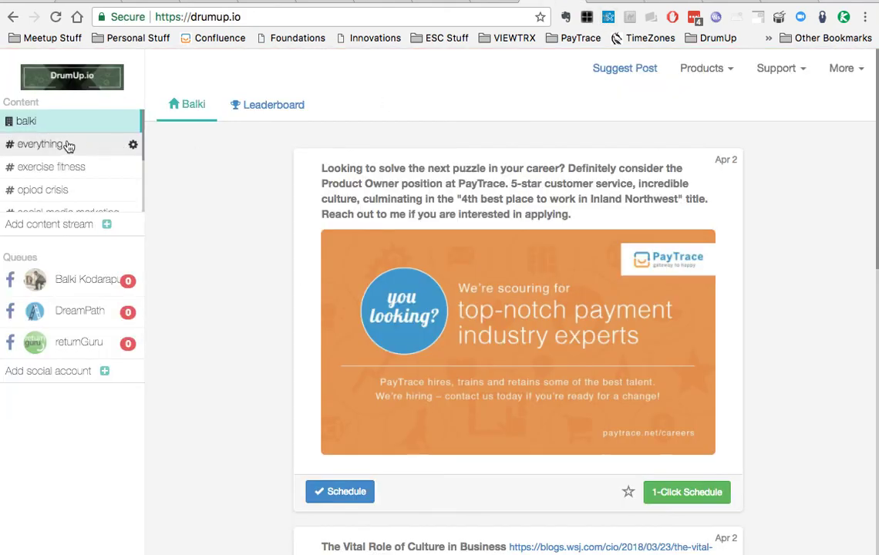
# Step: Refresh the company stream in the employee's DrumUp dashboard by switching to the everything stream and back to view the shared post
pyautogui.click(58, 144)
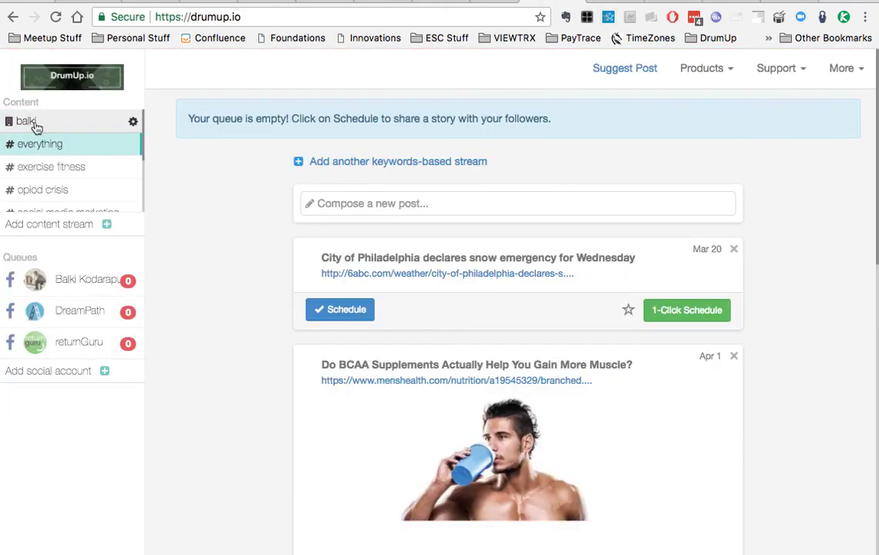
pyautogui.click(31, 122)
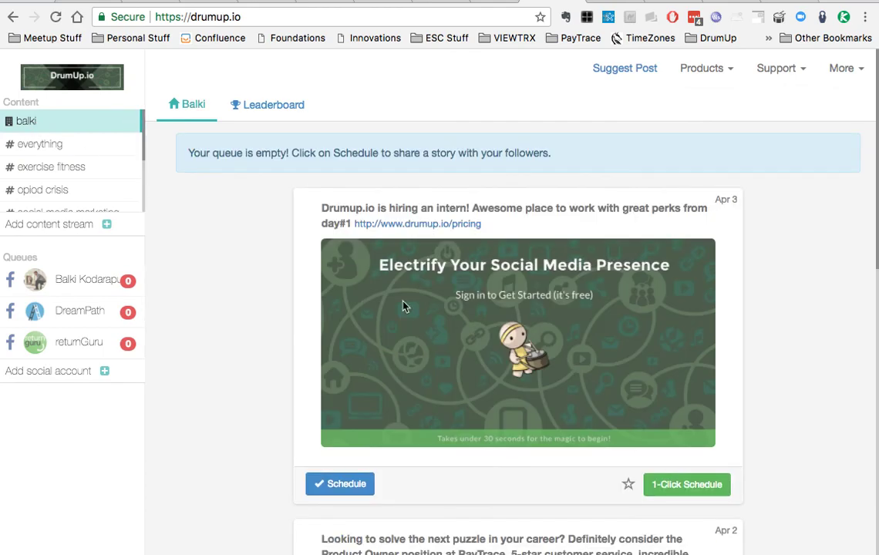